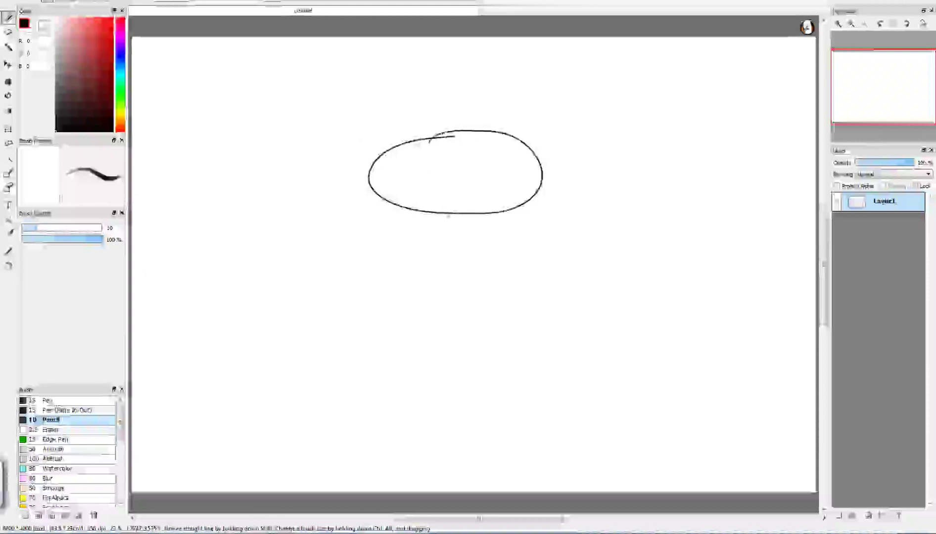
# Draw the neck, shoulders and two large curved arms ending in mitten-like hands below the head, plus the torso's left side
pyautogui.moveTo(449, 228)
pyautogui.mouseDown()
pyautogui.moveTo(353, 239)
pyautogui.moveTo(313, 305)
pyautogui.moveTo(331, 358)
pyautogui.moveTo(396, 383)
pyautogui.moveTo(450, 377)
pyautogui.mouseUp()
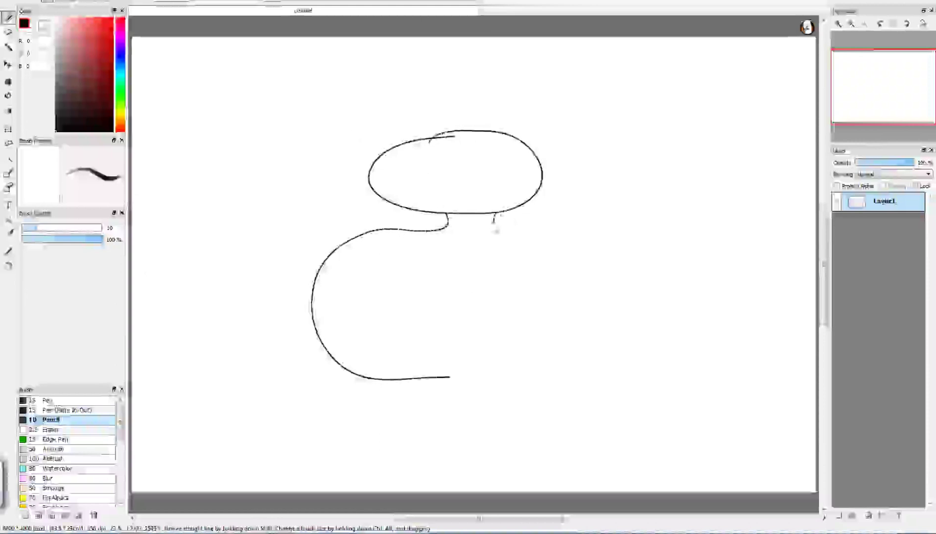
pyautogui.moveTo(540, 233)
pyautogui.mouseDown()
pyautogui.moveTo(579, 230)
pyautogui.moveTo(628, 254)
pyautogui.moveTo(648, 334)
pyautogui.moveTo(600, 374)
pyautogui.mouseUp()
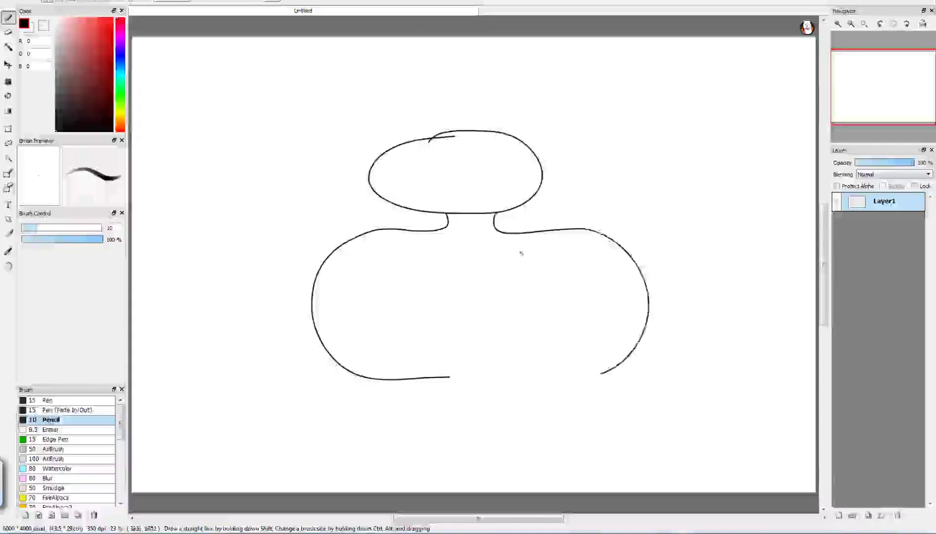
pyautogui.moveTo(559, 248)
pyautogui.mouseDown()
pyautogui.moveTo(597, 247)
pyautogui.moveTo(627, 284)
pyautogui.moveTo(622, 324)
pyautogui.moveTo(583, 367)
pyautogui.mouseUp()
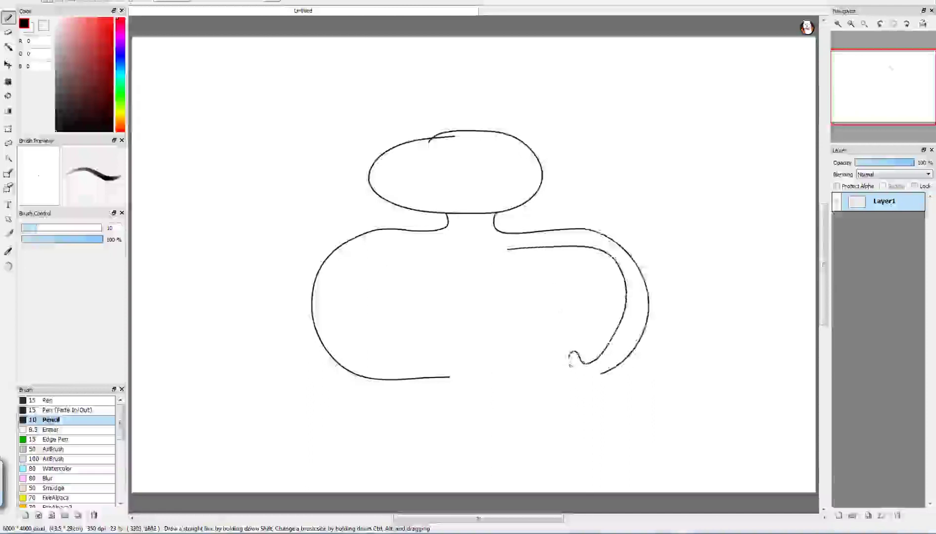
pyautogui.moveTo(538, 381); pyautogui.dragTo(583, 375)
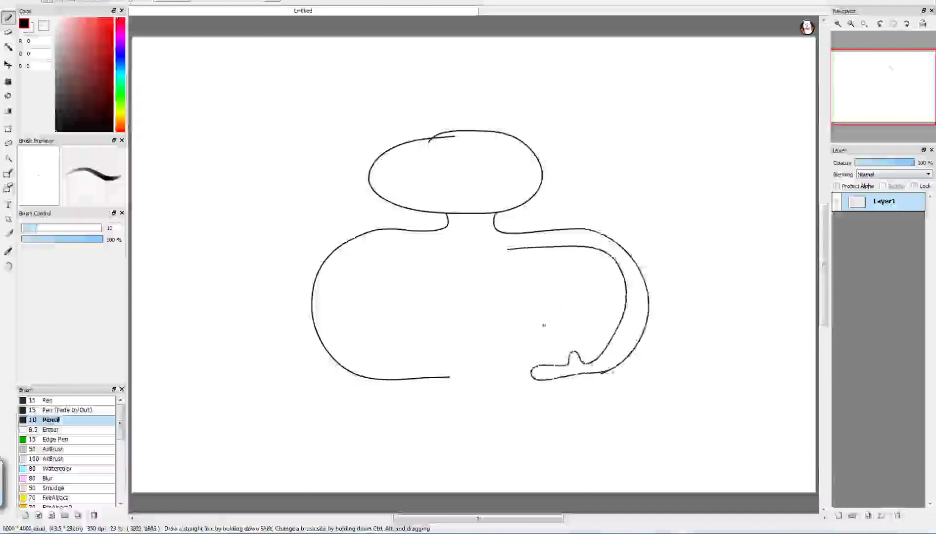
pyautogui.moveTo(411, 253)
pyautogui.mouseDown()
pyautogui.moveTo(355, 271)
pyautogui.moveTo(341, 310)
pyautogui.moveTo(366, 352)
pyautogui.moveTo(416, 358)
pyautogui.moveTo(454, 342)
pyautogui.moveTo(460, 356)
pyautogui.moveTo(488, 364)
pyautogui.moveTo(439, 379)
pyautogui.mouseUp()
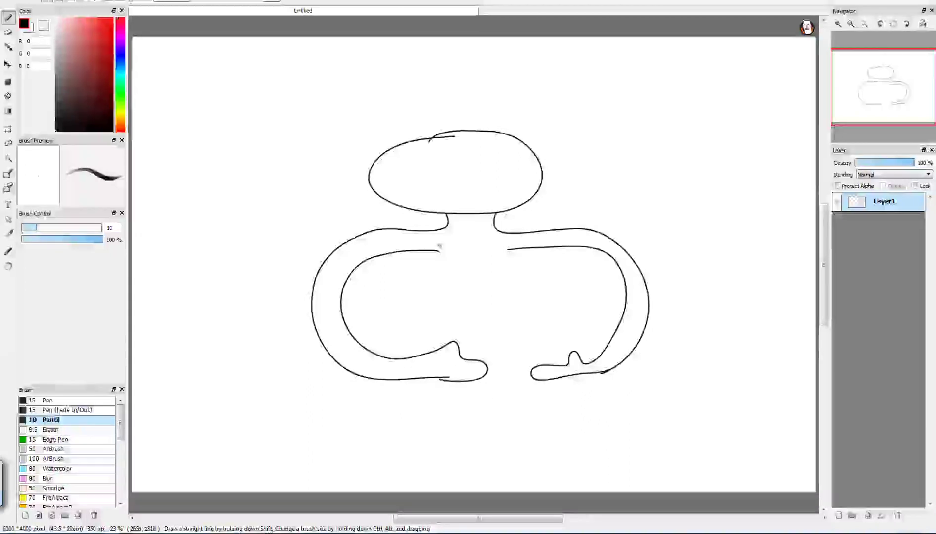
pyautogui.moveTo(441, 324); pyautogui.dragTo(450, 354)
pyautogui.moveTo(507, 242)
pyautogui.mouseDown()
pyautogui.moveTo(500, 296)
pyautogui.moveTo(515, 331)
pyautogui.mouseUp()
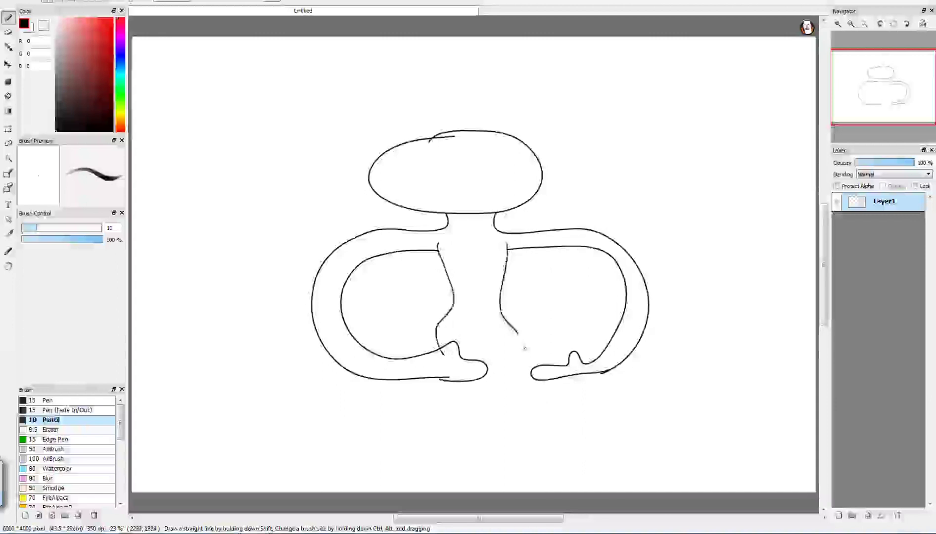
pyautogui.moveTo(526, 399); pyautogui.dragTo(508, 483)
pyautogui.moveTo(491, 356); pyautogui.dragTo(493, 405)
pyautogui.moveTo(487, 440)
pyautogui.mouseDown()
pyautogui.moveTo(520, 463)
pyautogui.moveTo(542, 453)
pyautogui.mouseUp()
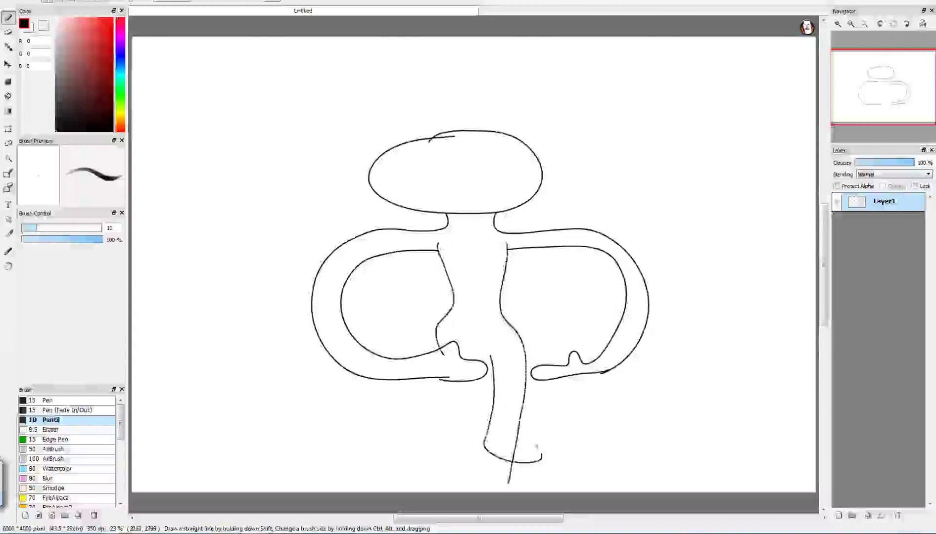
pyautogui.hotkey('ctrl', 'z')
pyautogui.hotkey('ctrl', 'z')
pyautogui.hotkey('ctrl', 'z')
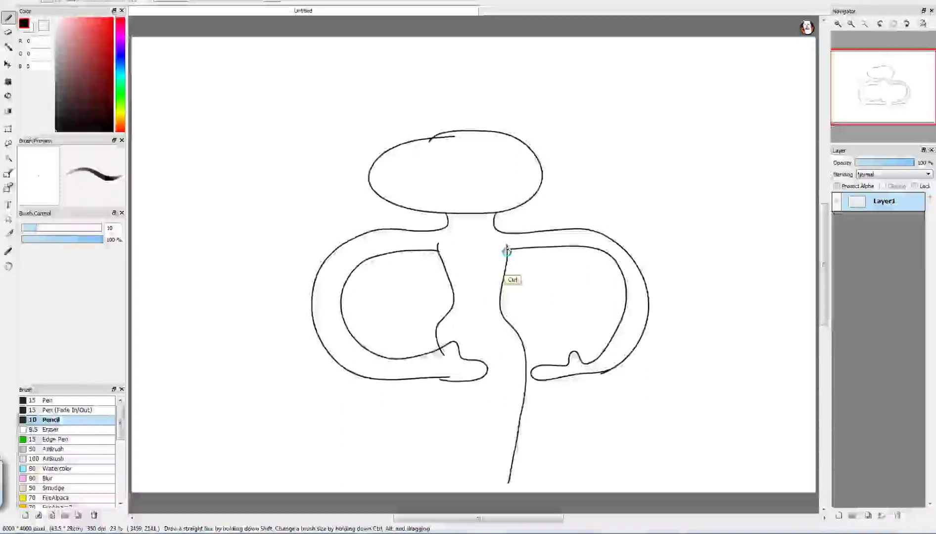
# Draw the torso's right side and both legs with feet, and add the V-neckline, waist hem and cuff lines of the clothes
pyautogui.moveTo(501, 303)
pyautogui.mouseDown()
pyautogui.moveTo(519, 425)
pyautogui.moveTo(549, 453)
pyautogui.moveTo(505, 454)
pyautogui.moveTo(498, 376)
pyautogui.moveTo(478, 346)
pyautogui.mouseUp()
pyautogui.moveTo(449, 379)
pyautogui.mouseDown()
pyautogui.moveTo(427, 433)
pyautogui.moveTo(405, 449)
pyautogui.moveTo(450, 479)
pyautogui.moveTo(483, 332)
pyautogui.mouseUp()
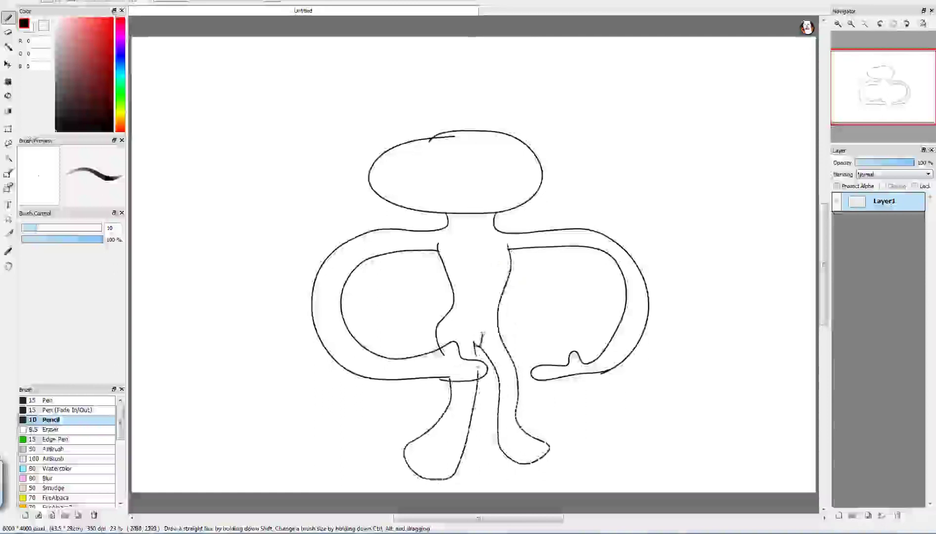
pyautogui.moveTo(445, 227)
pyautogui.mouseDown()
pyautogui.moveTo(487, 256)
pyautogui.moveTo(501, 243)
pyautogui.mouseUp()
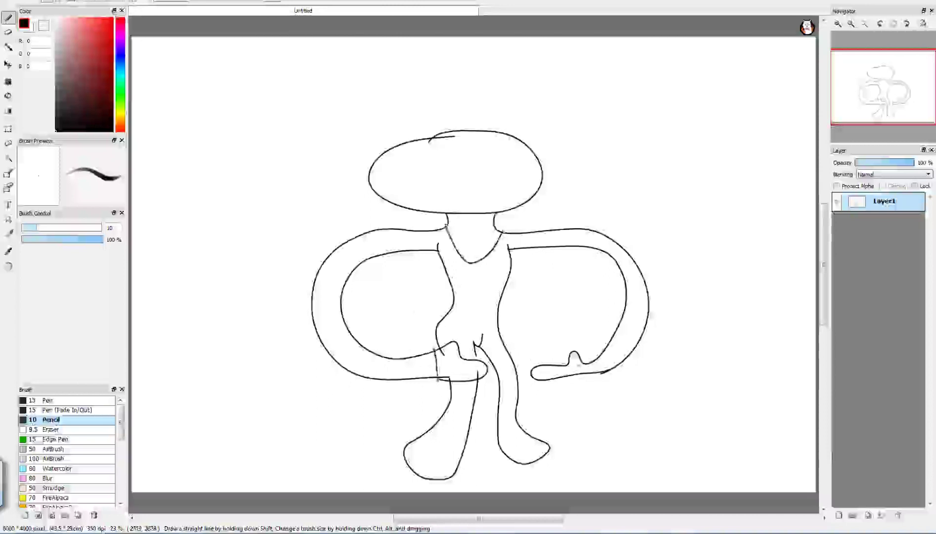
pyautogui.moveTo(459, 356); pyautogui.dragTo(497, 350)
pyautogui.moveTo(423, 438); pyautogui.dragTo(455, 461)
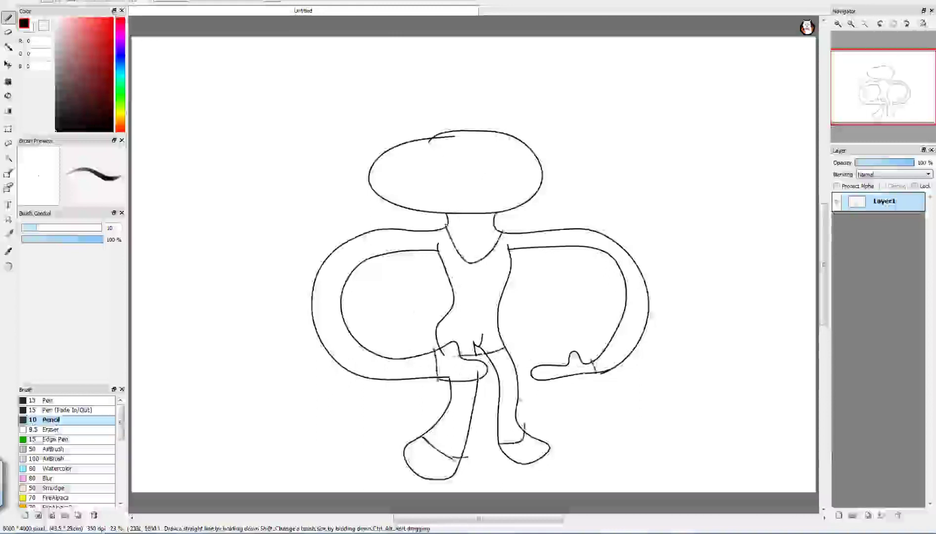
# Draw long hair over the head and down both sides to the legs, and add oval eyes with pupils and a small open mouth
pyautogui.moveTo(553, 155); pyautogui.dragTo(568, 202)
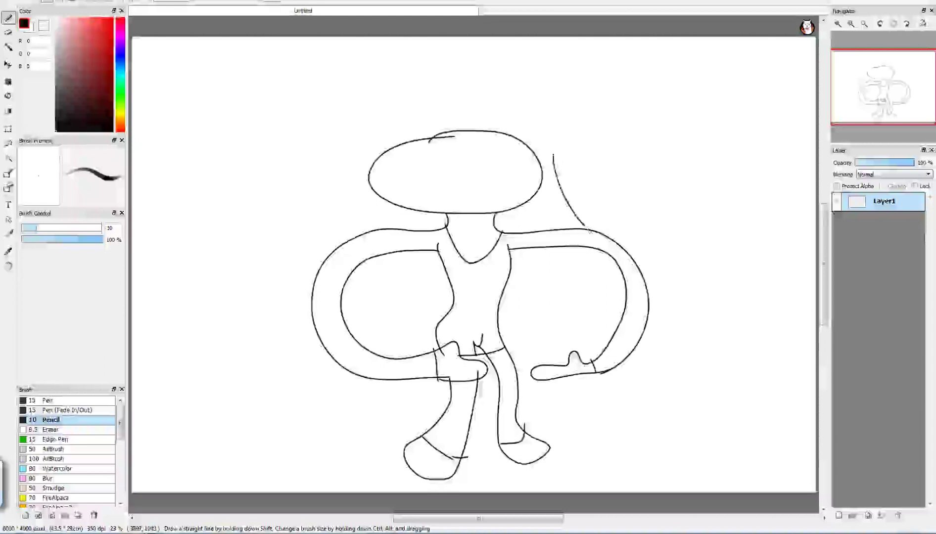
pyautogui.moveTo(594, 249)
pyautogui.mouseDown()
pyautogui.moveTo(597, 292)
pyautogui.moveTo(580, 341)
pyautogui.moveTo(568, 362)
pyautogui.moveTo(538, 376)
pyautogui.mouseUp()
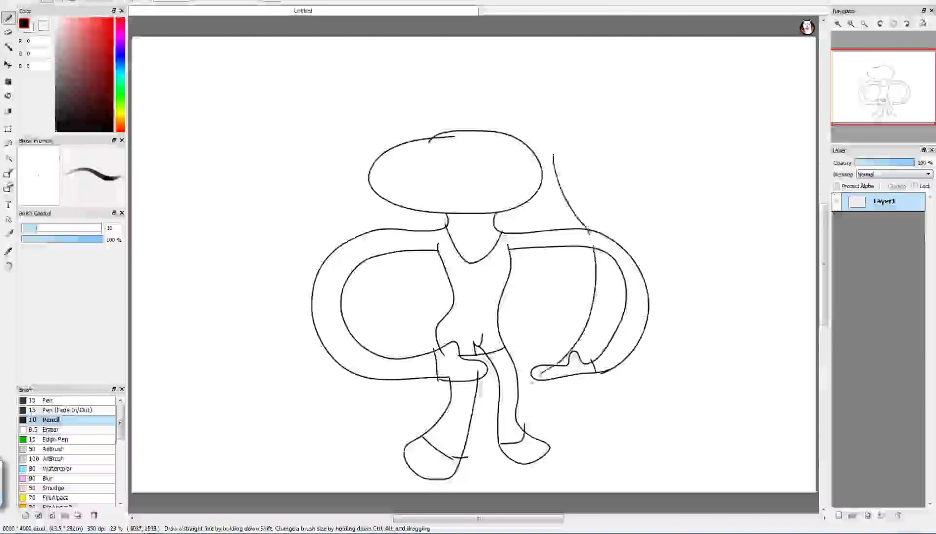
pyautogui.moveTo(351, 166); pyautogui.dragTo(359, 204)
pyautogui.moveTo(379, 251); pyautogui.dragTo(383, 296)
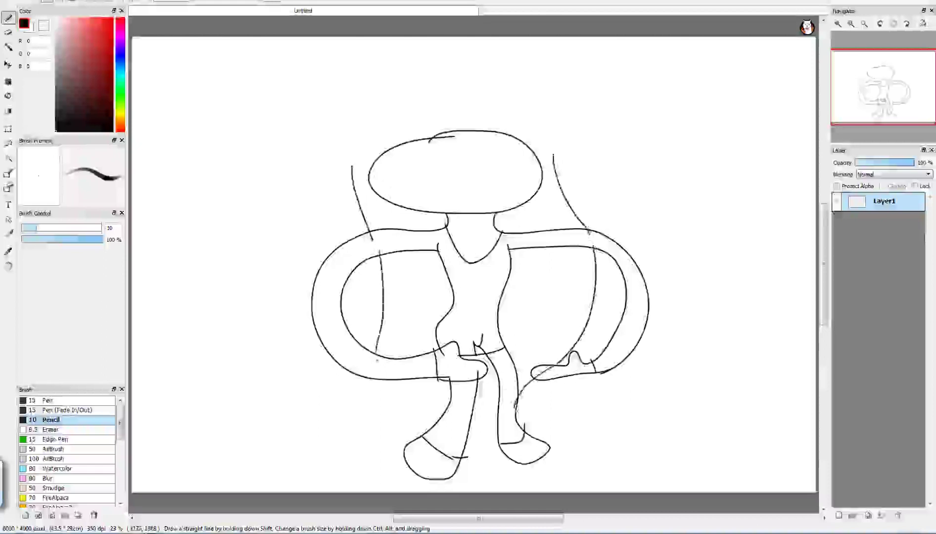
pyautogui.moveTo(384, 376); pyautogui.dragTo(437, 429)
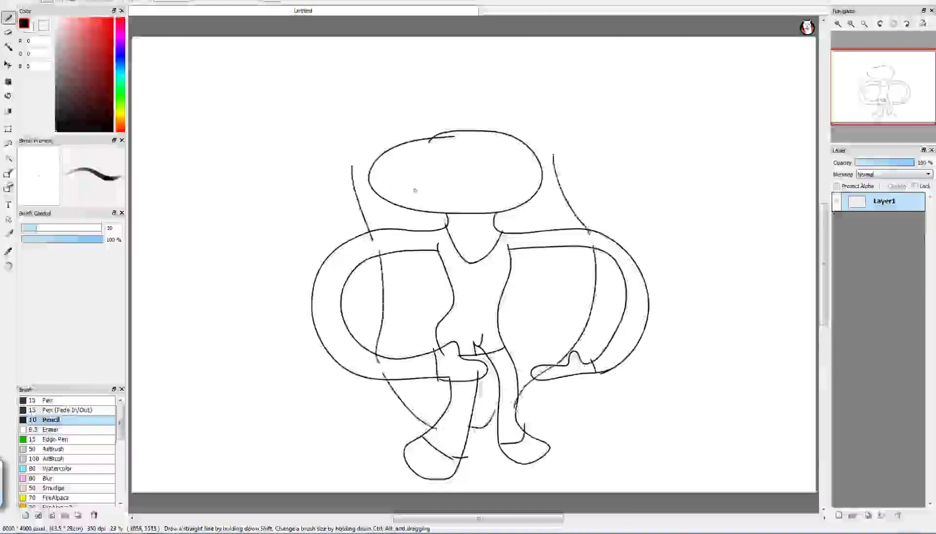
pyautogui.moveTo(361, 182)
pyautogui.mouseDown()
pyautogui.moveTo(509, 101)
pyautogui.moveTo(551, 184)
pyautogui.moveTo(487, 181)
pyautogui.moveTo(502, 161)
pyautogui.mouseUp()
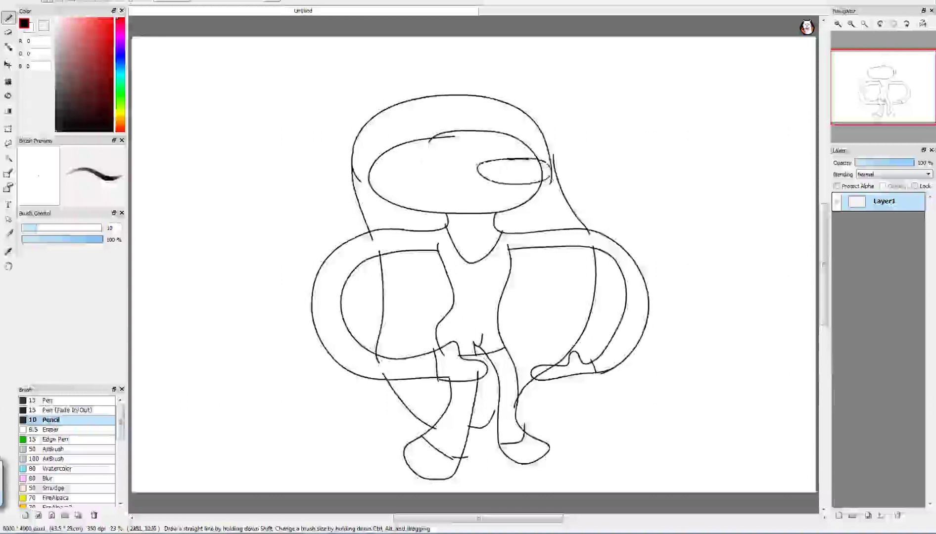
pyautogui.moveTo(423, 170)
pyautogui.mouseDown()
pyautogui.moveTo(374, 167)
pyautogui.moveTo(430, 174)
pyautogui.mouseUp()
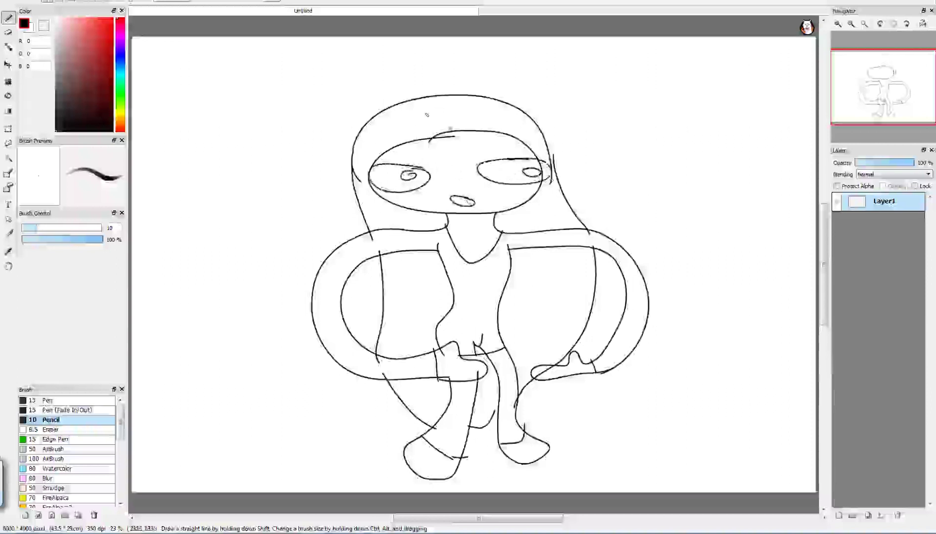
# Try to fill the hair around the head with light orange using the Bucket tool
pyautogui.click(121, 116)
pyautogui.moveTo(82, 29); pyautogui.dragTo(79, 19)
pyautogui.click(8, 96)
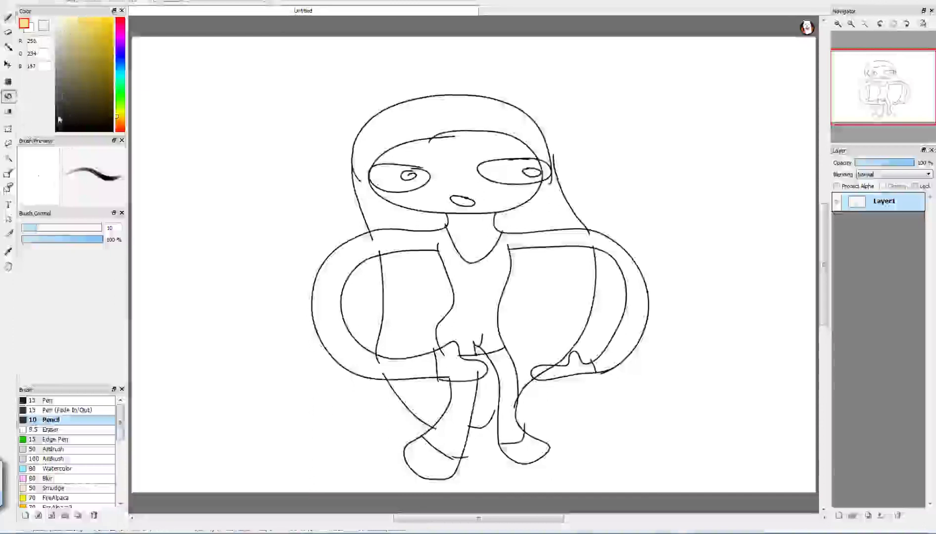
pyautogui.click(121, 122)
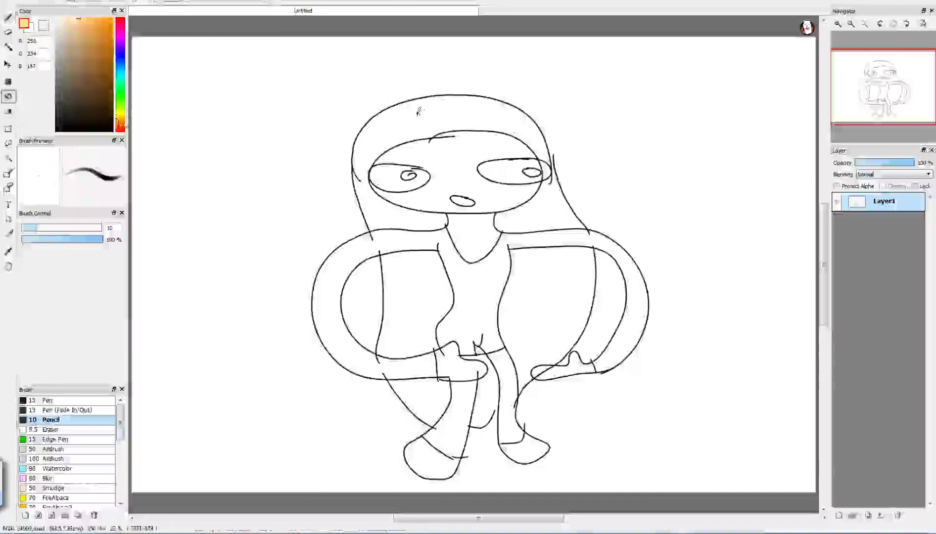
pyautogui.click(420, 126)
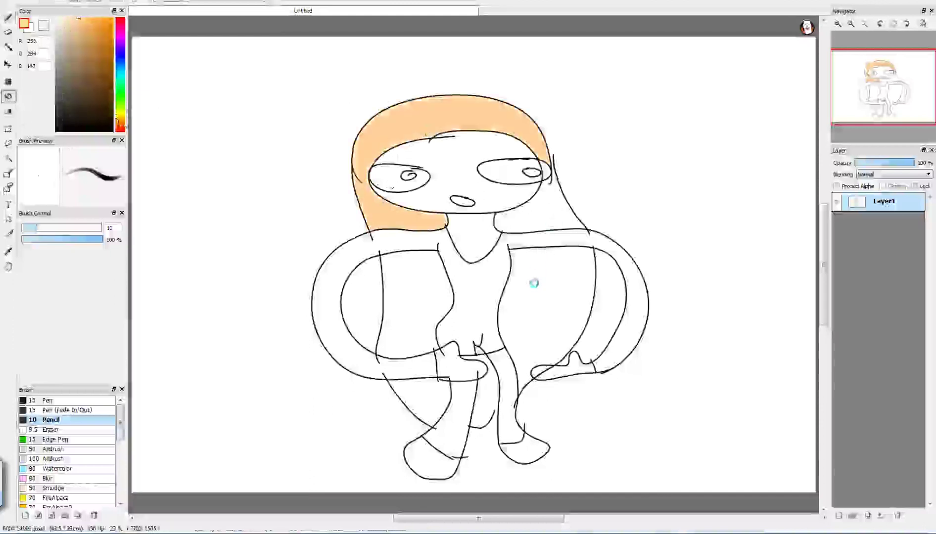
# Change the color to light tan, return to the Brush tool and undo all the bucket fills
pyautogui.click(72, 29)
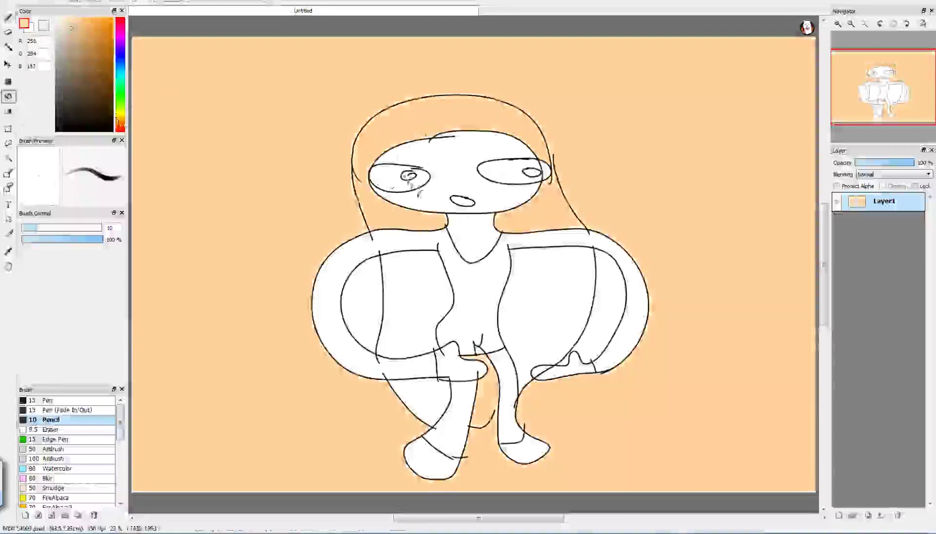
pyautogui.hotkey('ctrl', 'z')
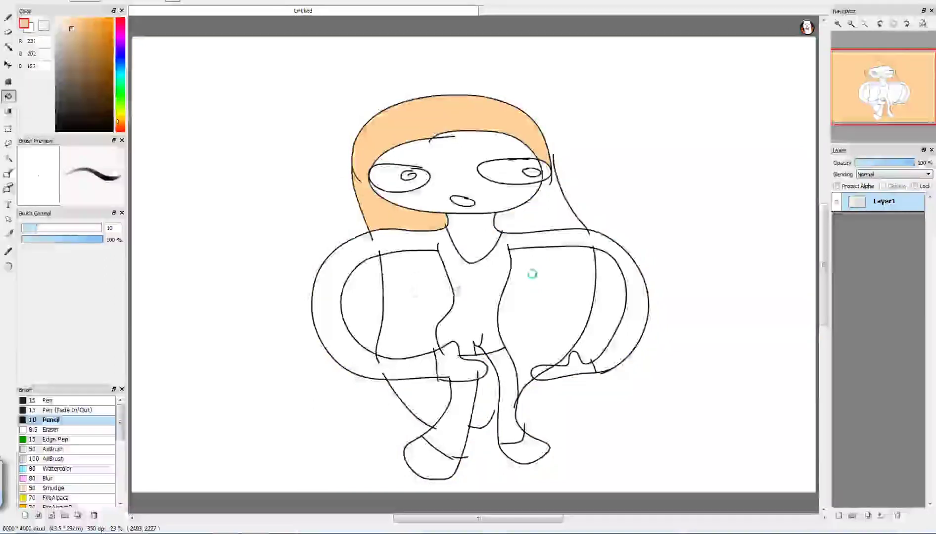
pyautogui.click(419, 285)
pyautogui.click(530, 264)
pyautogui.click(8, 17)
pyautogui.hotkey('ctrl', 'z')
pyautogui.hotkey('ctrl', 'z')
pyautogui.hotkey('ctrl', 'z')
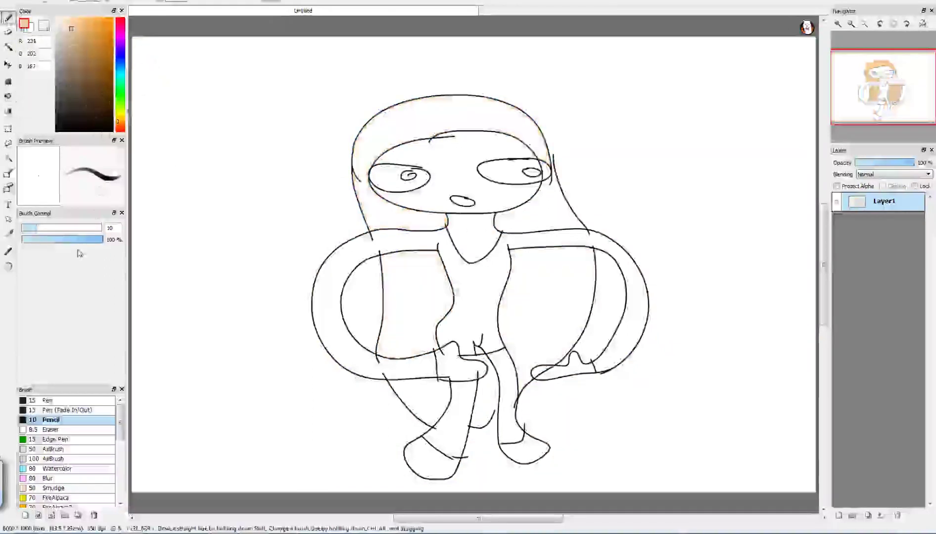
# Switch to the Pen brush and add a new layer beneath the line art for coloring
pyautogui.click(67, 401)
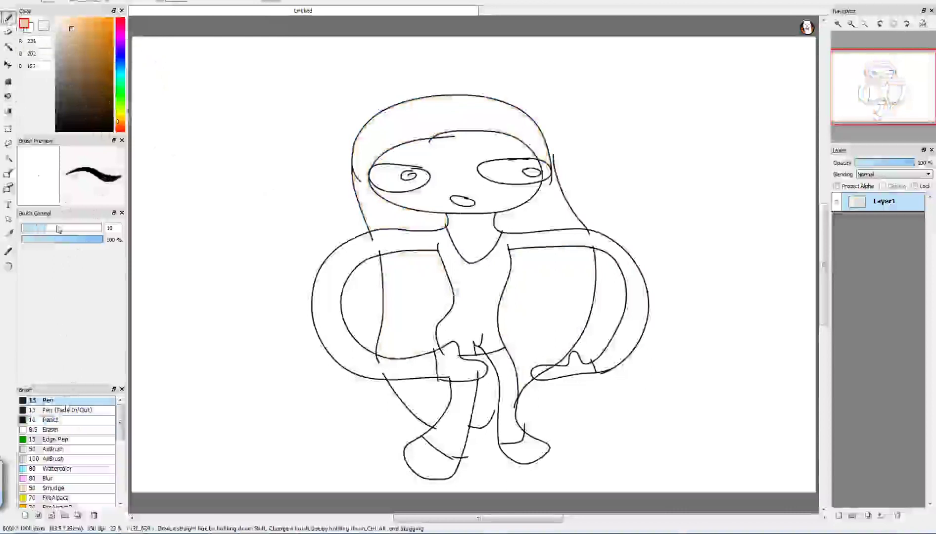
pyautogui.moveTo(57, 228); pyautogui.dragTo(86, 228)
pyautogui.moveTo(463, 145); pyautogui.dragTo(376, 156)
pyautogui.hotkey('ctrl', 'z')
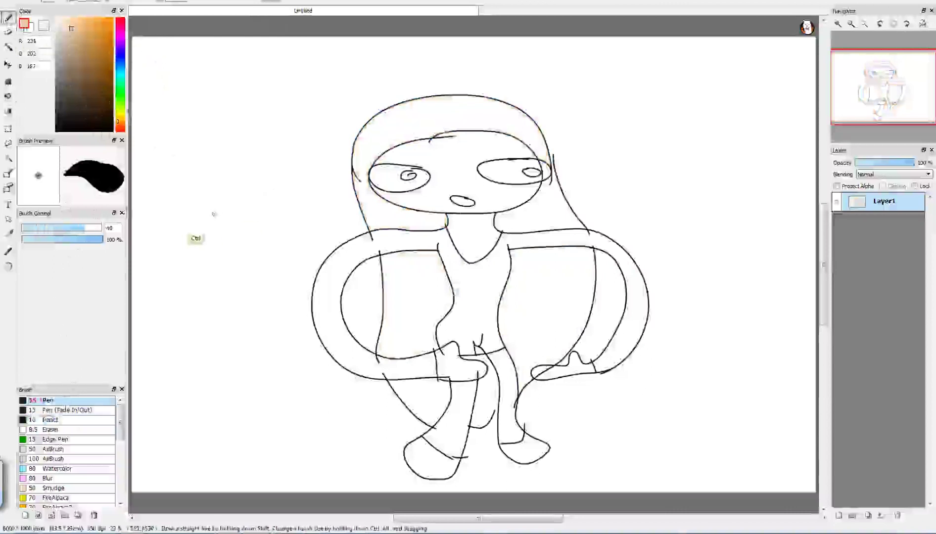
pyautogui.click(839, 516)
pyautogui.click(878, 222)
pyautogui.click(85, 228)
pyautogui.click(101, 228)
pyautogui.moveTo(452, 106)
pyautogui.mouseDown()
pyautogui.moveTo(374, 124)
pyautogui.moveTo(332, 159)
pyautogui.mouseUp()
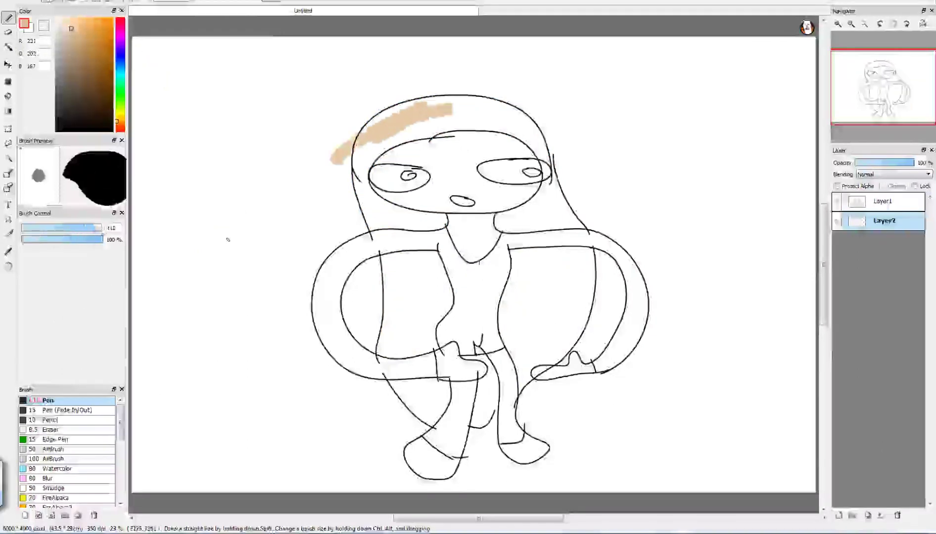
pyautogui.hotkey('ctrl', 'z')
# Paint the hair tan with the pen at a size of about 570, and the face, neck and feet in a pale skin tone
pyautogui.click(99, 228)
pyautogui.moveTo(446, 114)
pyautogui.mouseDown()
pyautogui.moveTo(490, 122)
pyautogui.moveTo(342, 169)
pyautogui.moveTo(357, 228)
pyautogui.moveTo(420, 212)
pyautogui.moveTo(394, 363)
pyautogui.moveTo(440, 257)
pyautogui.moveTo(396, 406)
pyautogui.moveTo(448, 406)
pyautogui.moveTo(487, 356)
pyautogui.moveTo(549, 307)
pyautogui.moveTo(544, 208)
pyautogui.moveTo(470, 164)
pyautogui.moveTo(519, 240)
pyautogui.moveTo(440, 367)
pyautogui.mouseUp()
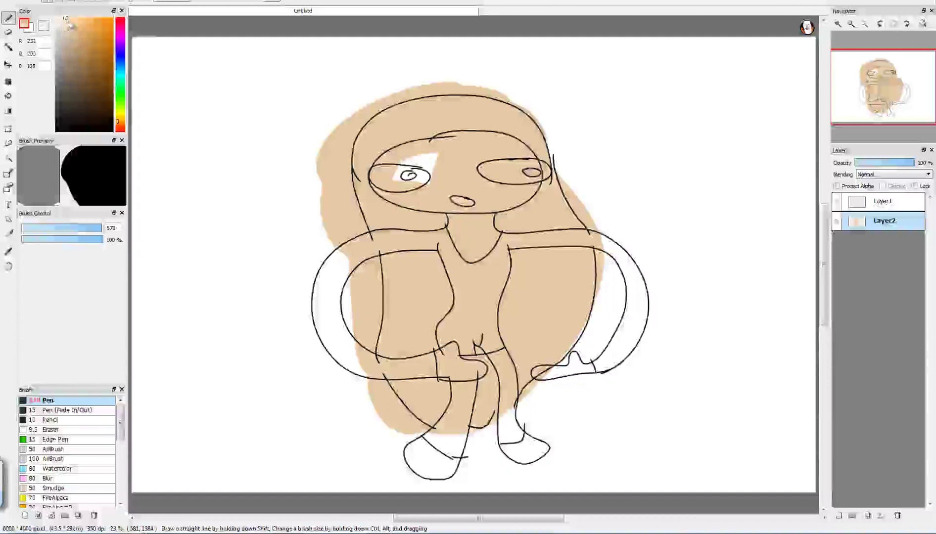
pyautogui.moveTo(494, 141)
pyautogui.mouseDown()
pyautogui.moveTo(396, 148)
pyautogui.moveTo(515, 148)
pyautogui.moveTo(514, 208)
pyautogui.moveTo(461, 242)
pyautogui.moveTo(496, 253)
pyautogui.mouseUp()
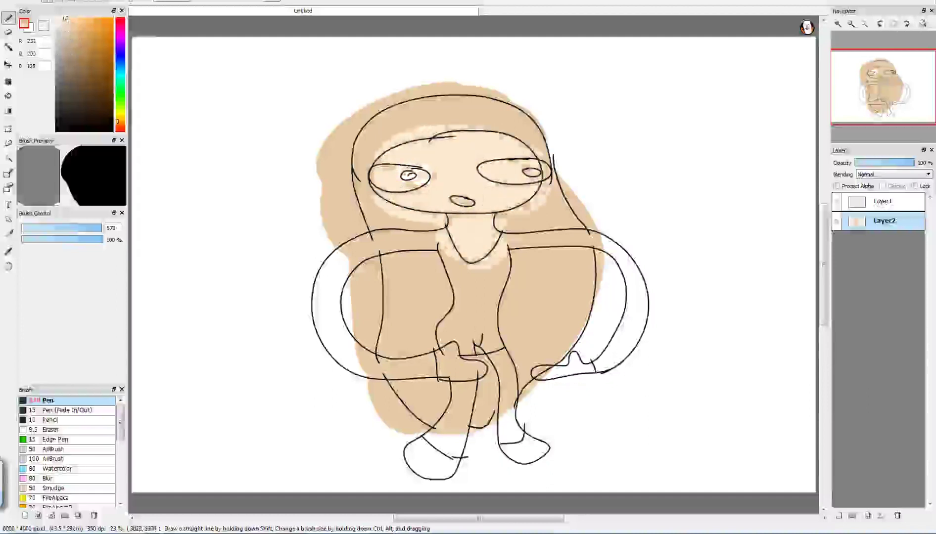
pyautogui.moveTo(389, 445)
pyautogui.mouseDown()
pyautogui.moveTo(445, 483)
pyautogui.moveTo(517, 464)
pyautogui.mouseUp()
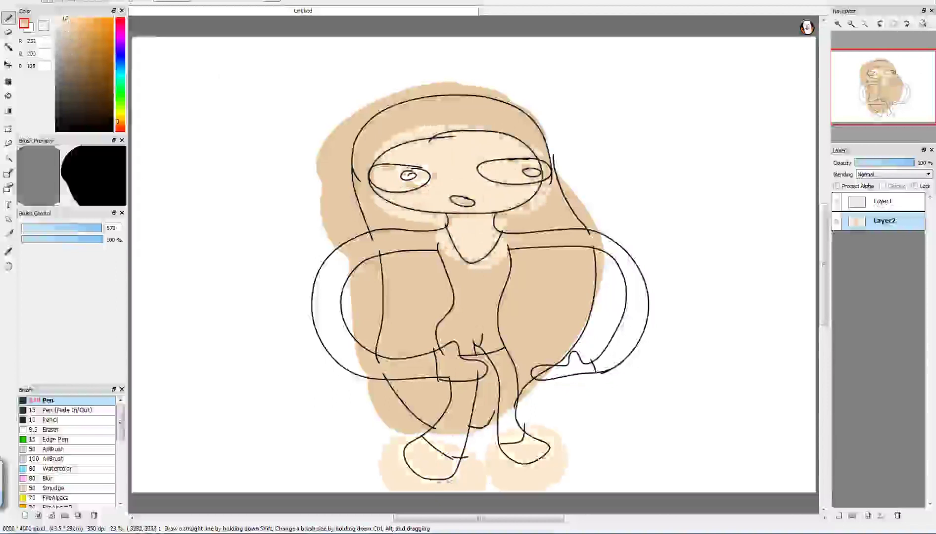
# Try a pale pink stroke on the left leg, undo it and set the color to bright red
pyautogui.moveTo(120, 37); pyautogui.dragTo(127, 11)
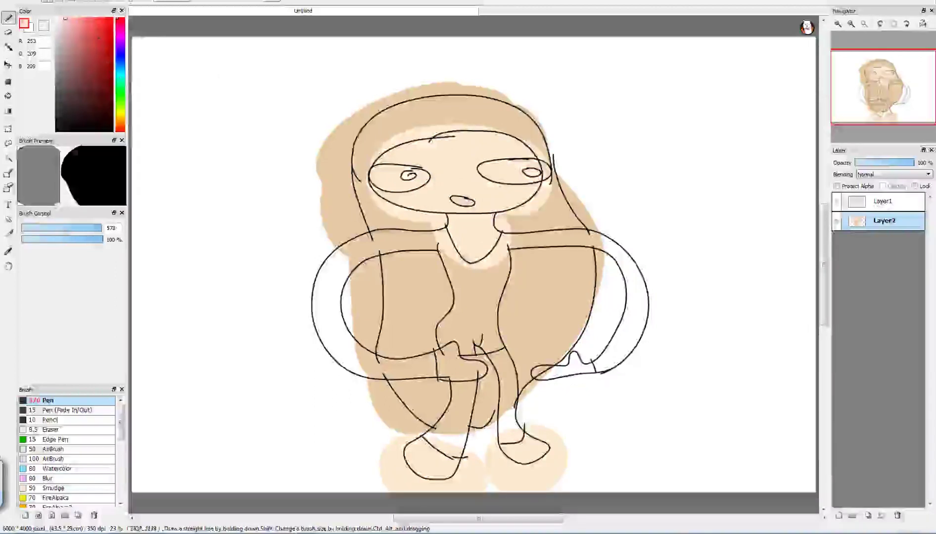
pyautogui.moveTo(451, 441)
pyautogui.mouseDown()
pyautogui.moveTo(448, 420)
pyautogui.moveTo(460, 403)
pyautogui.moveTo(438, 394)
pyautogui.mouseUp()
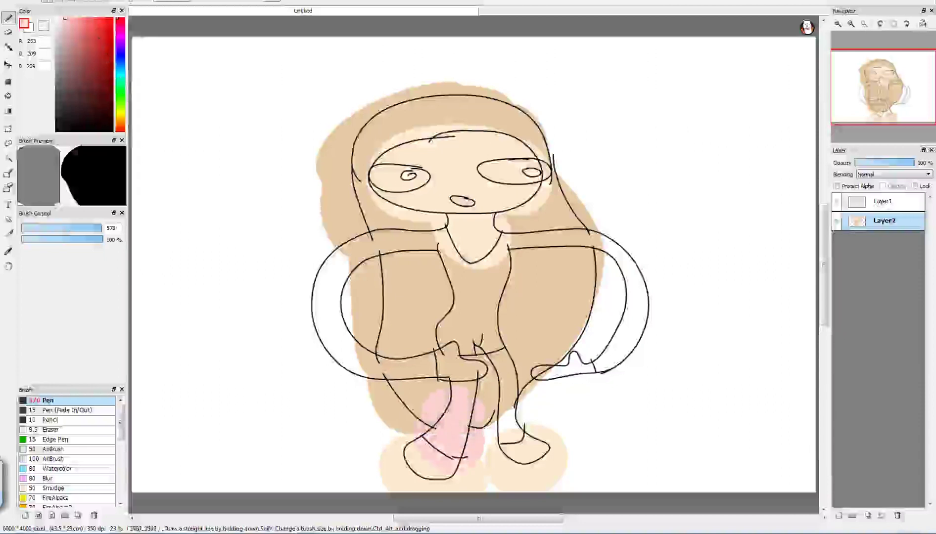
pyautogui.hotkey('ctrl', 'z')
pyautogui.click(112, 19)
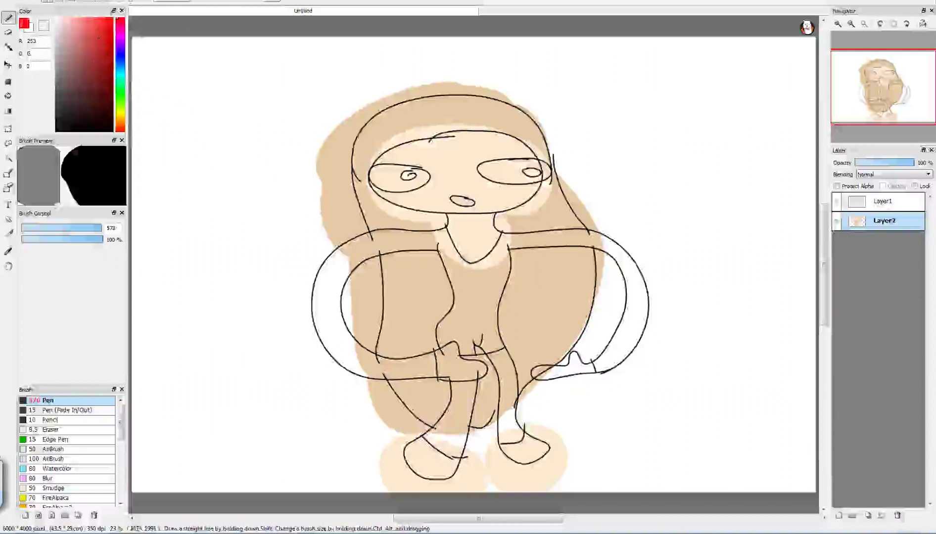
pyautogui.click(61, 228)
pyautogui.moveTo(460, 241); pyautogui.dragTo(391, 243)
pyautogui.hotkey('ctrl', 'z')
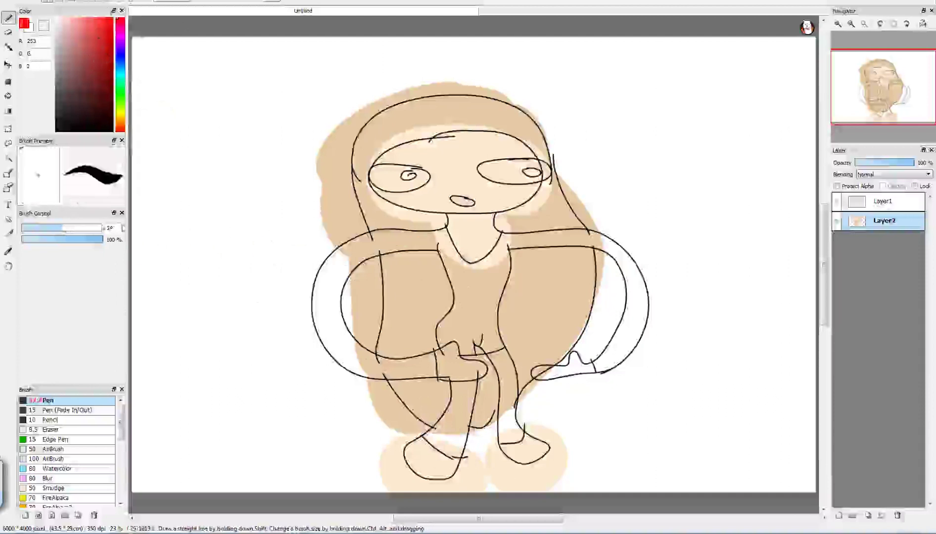
pyautogui.click(90, 228)
pyautogui.moveTo(440, 242)
pyautogui.mouseDown()
pyautogui.moveTo(382, 248)
pyautogui.moveTo(331, 238)
pyautogui.moveTo(322, 279)
pyautogui.moveTo(350, 255)
pyautogui.moveTo(322, 312)
pyautogui.moveTo(345, 362)
pyautogui.moveTo(399, 356)
pyautogui.mouseUp()
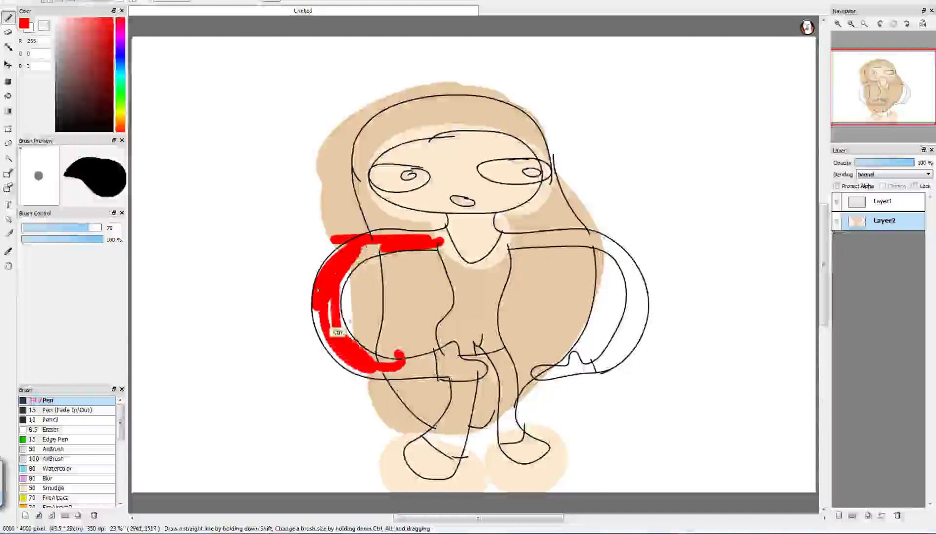
pyautogui.hotkey('ctrl', 'z')
pyautogui.click(96, 227)
pyautogui.moveTo(461, 233)
pyautogui.mouseDown()
pyautogui.moveTo(336, 262)
pyautogui.moveTo(324, 352)
pyautogui.mouseUp()
pyautogui.hotkey('ctrl', 'z')
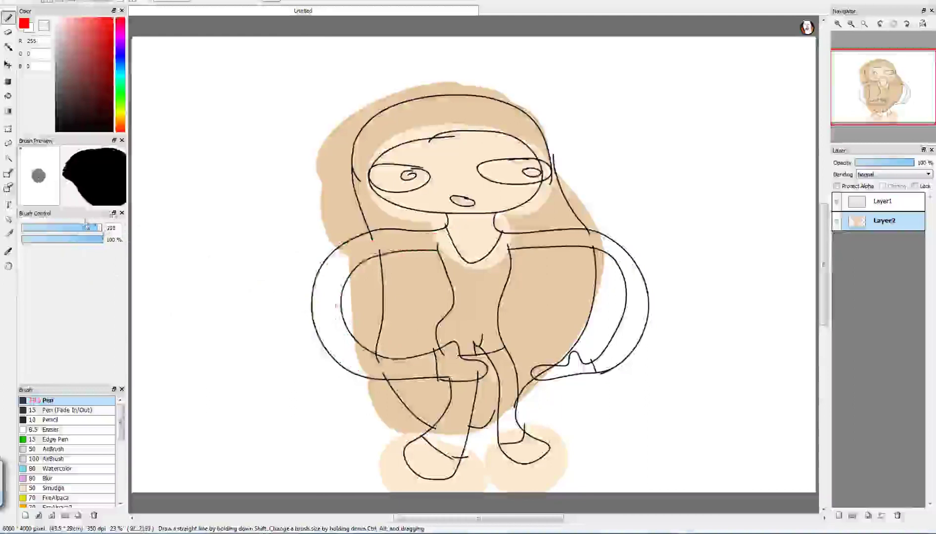
pyautogui.click(100, 228)
pyautogui.moveTo(451, 241)
pyautogui.mouseDown()
pyautogui.moveTo(380, 243)
pyautogui.moveTo(416, 236)
pyautogui.moveTo(386, 239)
pyautogui.moveTo(331, 273)
pyautogui.moveTo(322, 310)
pyautogui.moveTo(337, 354)
pyautogui.mouseUp()
pyautogui.hotkey('ctrl', 'z')
pyautogui.click(92, 228)
pyautogui.hotkey('ctrl', 'z')
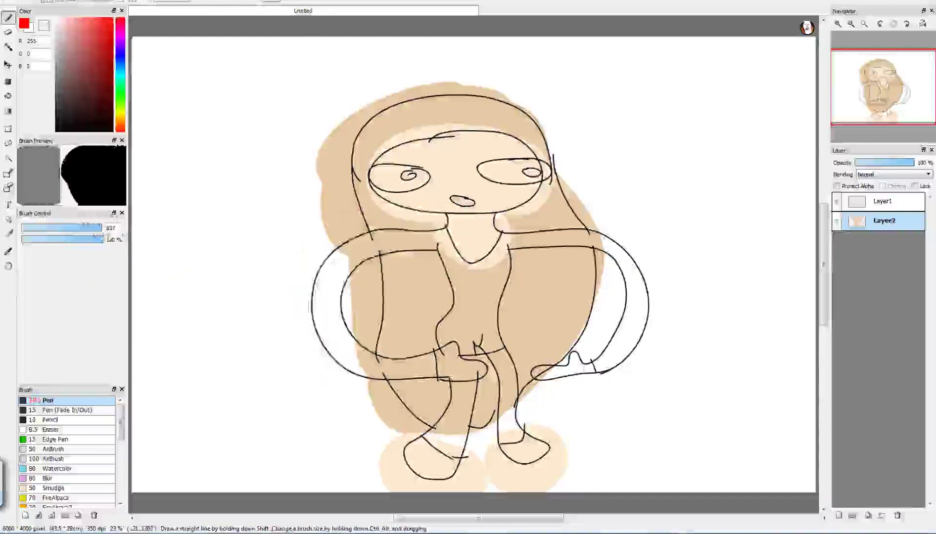
pyautogui.click(101, 229)
pyautogui.moveTo(442, 237); pyautogui.dragTo(356, 245)
pyautogui.hotkey('ctrl', 'z')
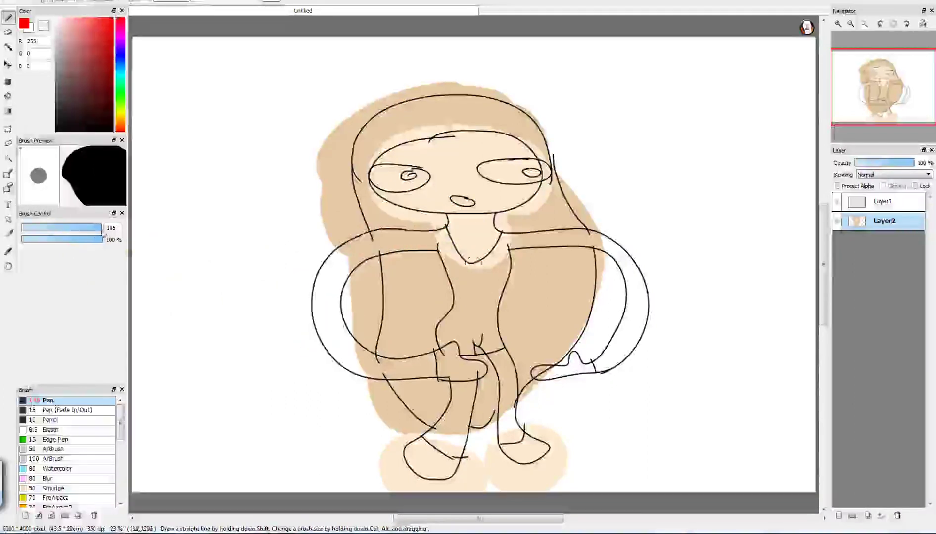
# Reduce the pen size to about 171 and paint the girl's top red over the torso and both sleeves
pyautogui.moveTo(101, 232); pyautogui.dragTo(105, 237)
pyautogui.moveTo(495, 240)
pyautogui.mouseDown()
pyautogui.moveTo(394, 238)
pyautogui.moveTo(326, 284)
pyautogui.moveTo(324, 344)
pyautogui.moveTo(351, 366)
pyautogui.moveTo(413, 359)
pyautogui.moveTo(429, 372)
pyautogui.moveTo(549, 240)
pyautogui.moveTo(442, 262)
pyautogui.moveTo(500, 260)
pyautogui.moveTo(448, 346)
pyautogui.moveTo(502, 347)
pyautogui.moveTo(477, 314)
pyautogui.moveTo(498, 259)
pyautogui.mouseUp()
pyautogui.moveTo(512, 228)
pyautogui.mouseDown()
pyautogui.moveTo(561, 234)
pyautogui.moveTo(617, 264)
pyautogui.moveTo(578, 374)
pyautogui.moveTo(623, 259)
pyautogui.moveTo(597, 367)
pyautogui.mouseUp()
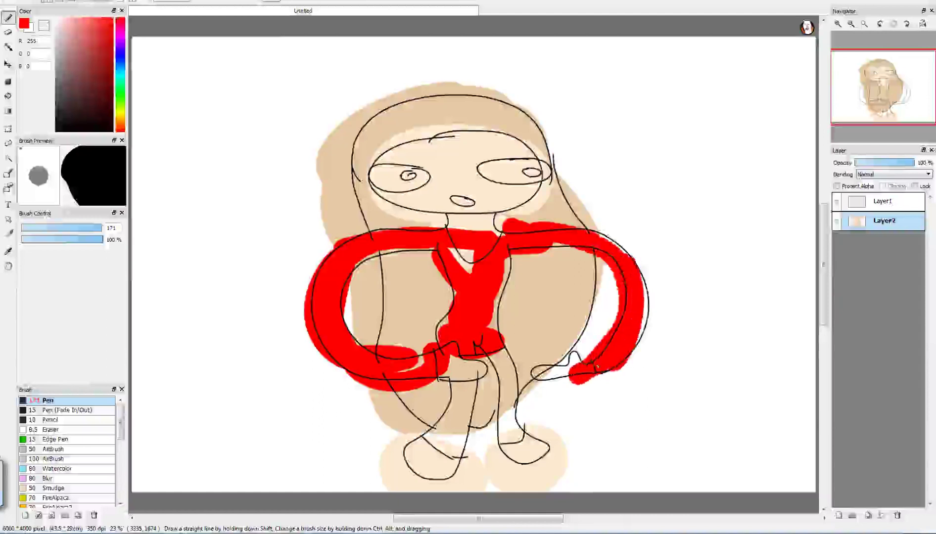
# Paint the whites of both eyes in white and the irises in bright cyan
pyautogui.moveTo(99, 49); pyautogui.dragTo(56, 18)
pyautogui.moveTo(366, 166); pyautogui.dragTo(408, 184)
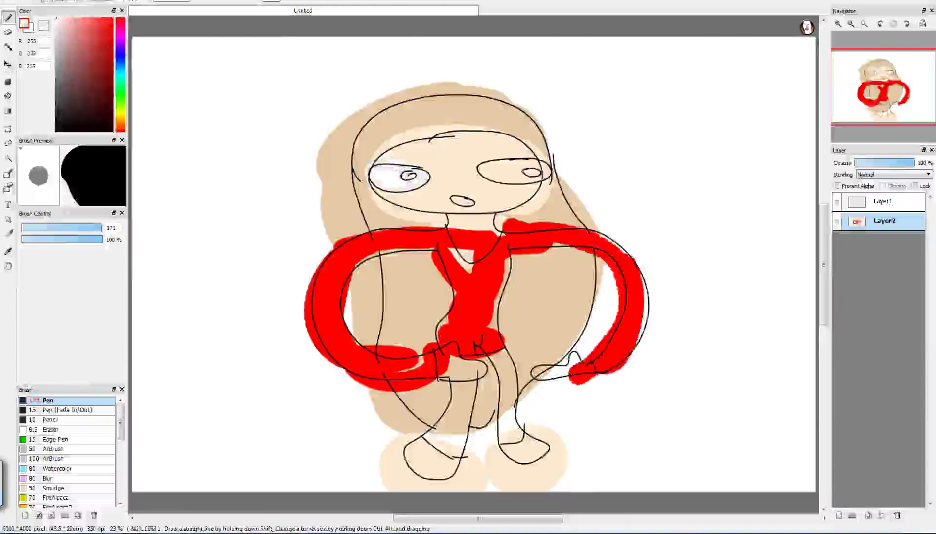
pyautogui.moveTo(496, 168); pyautogui.dragTo(524, 179)
pyautogui.click(121, 77)
pyautogui.click(103, 64)
pyautogui.moveTo(526, 164); pyautogui.dragTo(540, 177)
pyautogui.moveTo(412, 173); pyautogui.dragTo(406, 176)
# Set the color to a light pinkish red and paint both legs with it
pyautogui.click(120, 21)
pyautogui.click(80, 19)
pyautogui.moveTo(469, 392)
pyautogui.mouseDown()
pyautogui.moveTo(458, 378)
pyautogui.moveTo(426, 448)
pyautogui.moveTo(473, 404)
pyautogui.mouseUp()
pyautogui.moveTo(495, 352)
pyautogui.mouseDown()
pyautogui.moveTo(512, 440)
pyautogui.moveTo(515, 357)
pyautogui.mouseUp()
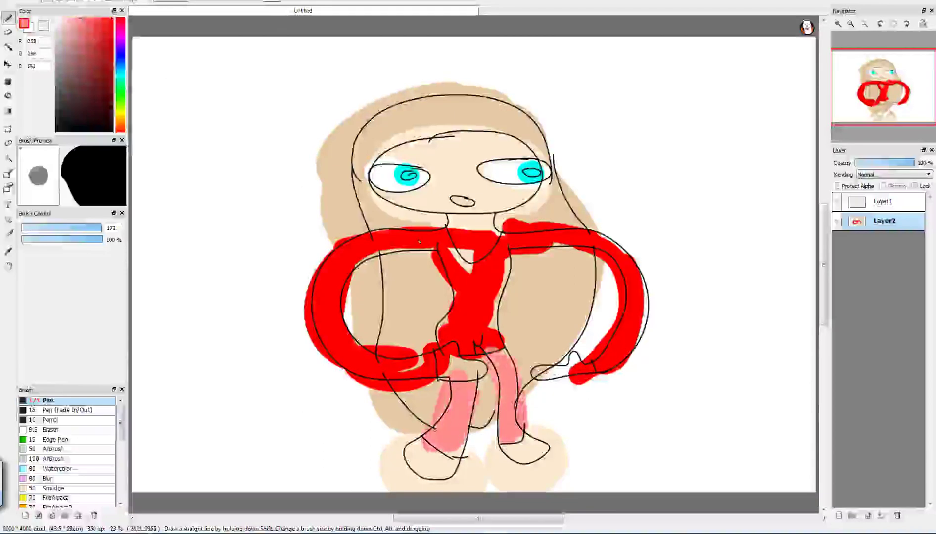
# Handwrite "I still" in the blank area beside the girl's head in black, using the Pencil at size 10 with a low stroke correction
pyautogui.moveTo(109, 112); pyautogui.dragTo(29, 114)
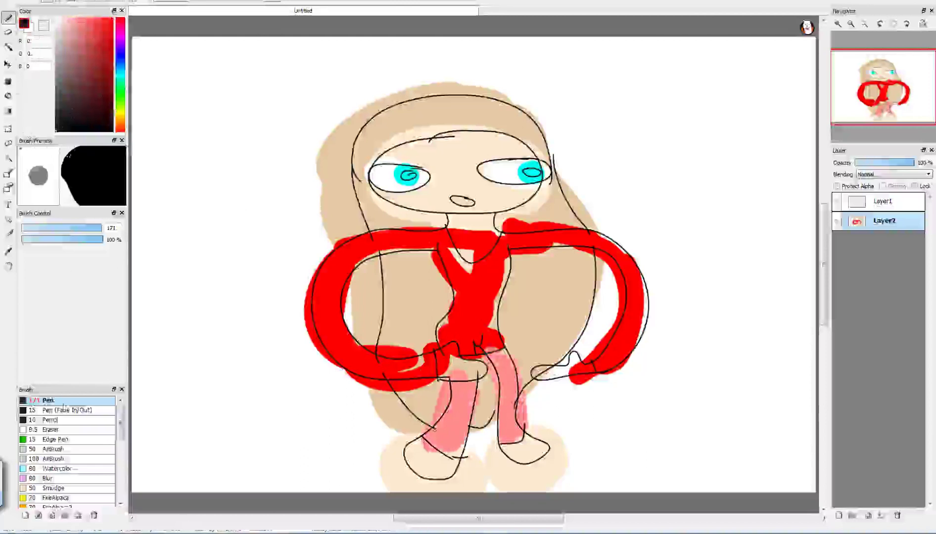
pyautogui.click(52, 420)
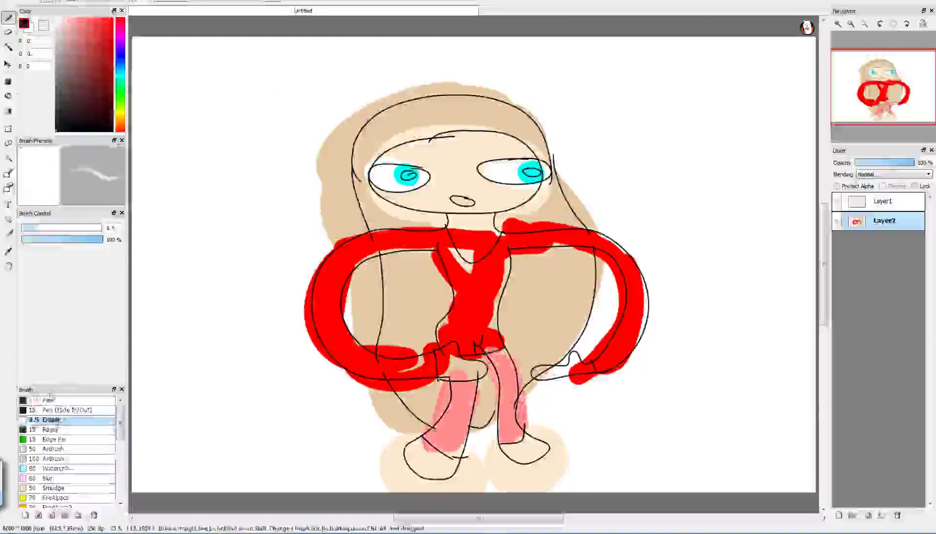
pyautogui.moveTo(59, 431); pyautogui.dragTo(58, 413)
pyautogui.click(274, 2)
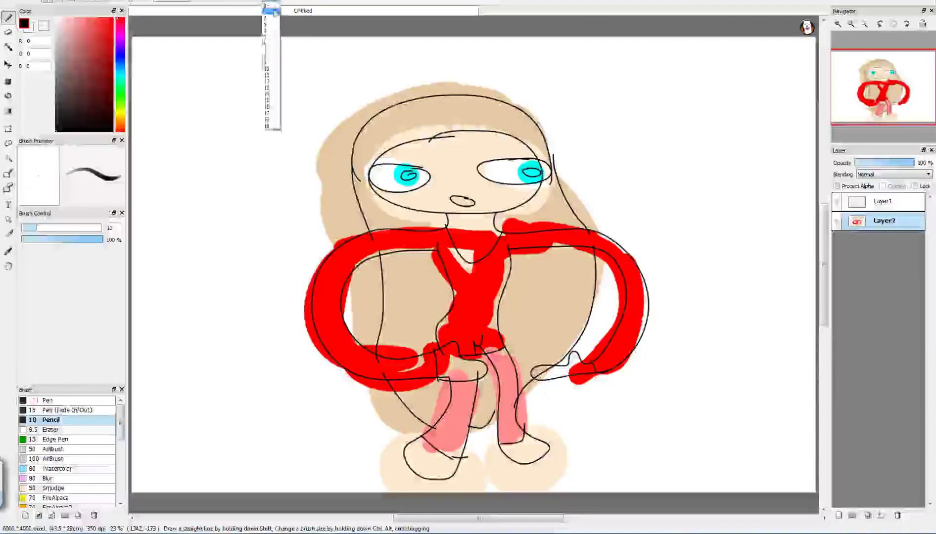
pyautogui.click(276, 6)
pyautogui.moveTo(602, 89); pyautogui.dragTo(609, 163)
pyautogui.moveTo(647, 126); pyautogui.dragTo(642, 155)
pyautogui.moveTo(679, 82); pyautogui.dragTo(683, 148)
pyautogui.moveTo(665, 130); pyautogui.dragTo(701, 123)
pyautogui.moveTo(718, 75); pyautogui.dragTo(727, 137)
pyautogui.moveTo(735, 70); pyautogui.dragTo(740, 148)
# Handwrite "want that pie." beneath the first words, one word per line
pyautogui.moveTo(639, 178)
pyautogui.mouseDown()
pyautogui.moveTo(643, 216)
pyautogui.moveTo(679, 196)
pyautogui.moveTo(690, 213)
pyautogui.moveTo(725, 191)
pyautogui.moveTo(749, 198)
pyautogui.mouseUp()
pyautogui.moveTo(755, 138); pyautogui.dragTo(768, 197)
pyautogui.moveTo(746, 169); pyautogui.dragTo(778, 158)
pyautogui.moveTo(669, 231); pyautogui.dragTo(678, 295)
pyautogui.moveTo(656, 263); pyautogui.dragTo(694, 242)
pyautogui.moveTo(697, 235)
pyautogui.mouseDown()
pyautogui.moveTo(700, 284)
pyautogui.moveTo(715, 287)
pyautogui.mouseUp()
pyautogui.moveTo(740, 258)
pyautogui.mouseDown()
pyautogui.moveTo(724, 273)
pyautogui.moveTo(757, 277)
pyautogui.mouseUp()
pyautogui.moveTo(753, 216); pyautogui.dragTo(767, 275)
pyautogui.moveTo(740, 267); pyautogui.dragTo(781, 238)
pyautogui.moveTo(659, 329); pyautogui.dragTo(669, 370)
pyautogui.moveTo(663, 333); pyautogui.dragTo(674, 351)
pyautogui.moveTo(724, 323); pyautogui.dragTo(757, 324)
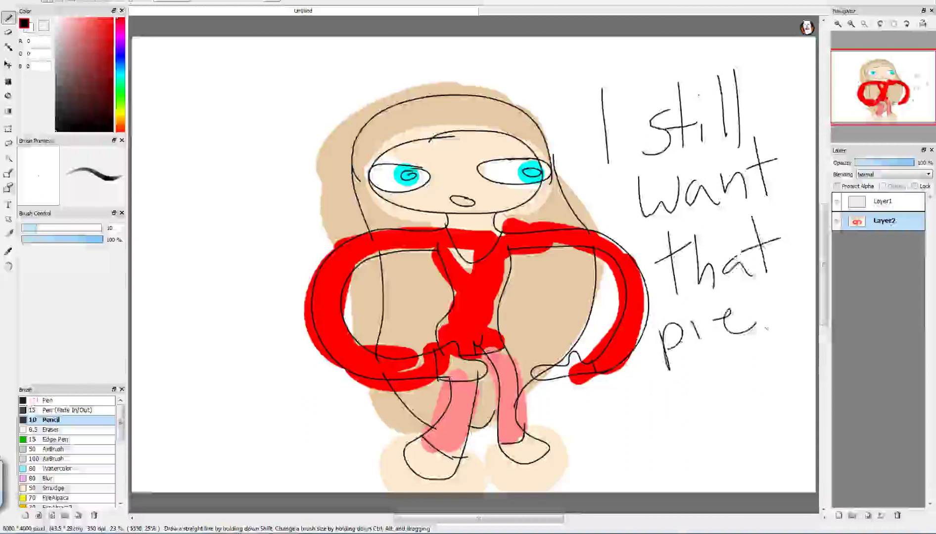
pyautogui.hotkey('alt', 'Tab')
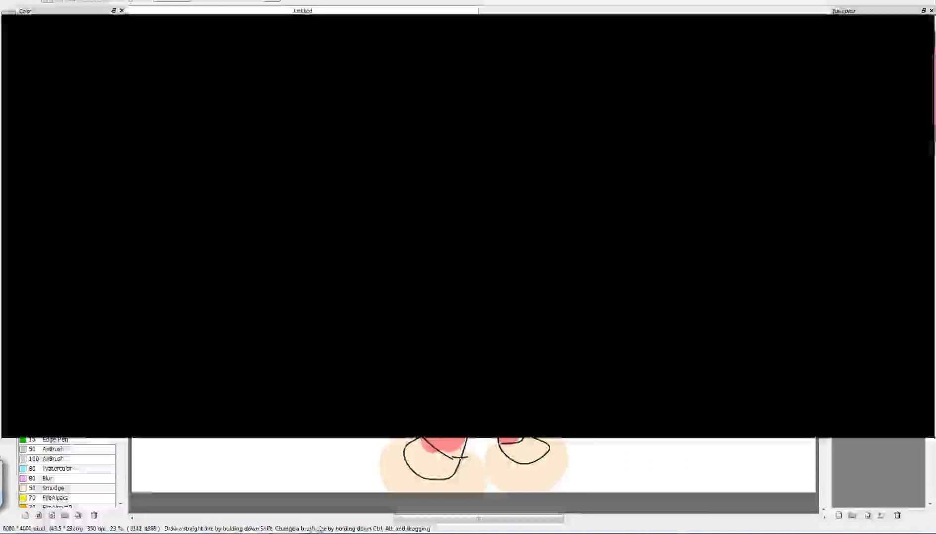